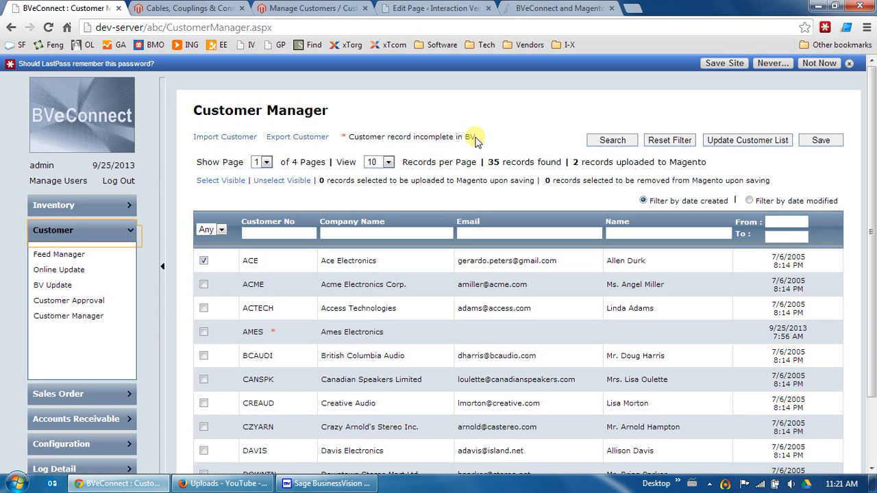
Highlight the incomplete-records note and the customer number in BVeConnect
{"action": "left_click_drag", "start_coordinate": [475, 139], "coordinate": [391, 139]}
{"action": "left_click_drag", "start_coordinate": [481, 135], "coordinate": [456, 138]}
{"action": "left_click", "coordinate": [343, 137]}
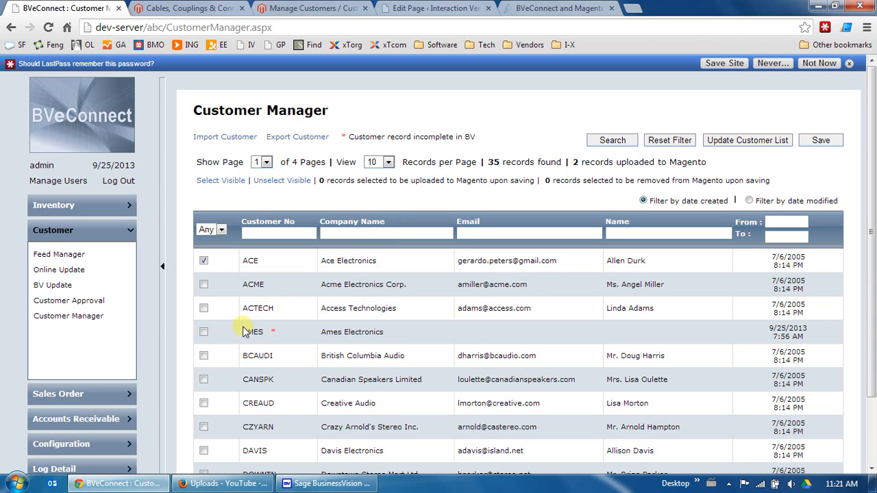
{"action": "left_click_drag", "start_coordinate": [244, 331], "coordinate": [267, 332]}
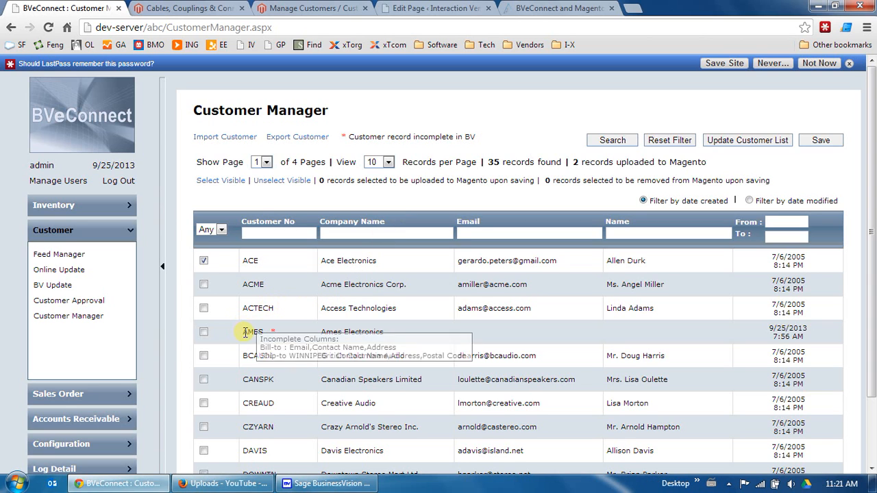
{"action": "left_click", "coordinate": [279, 307]}
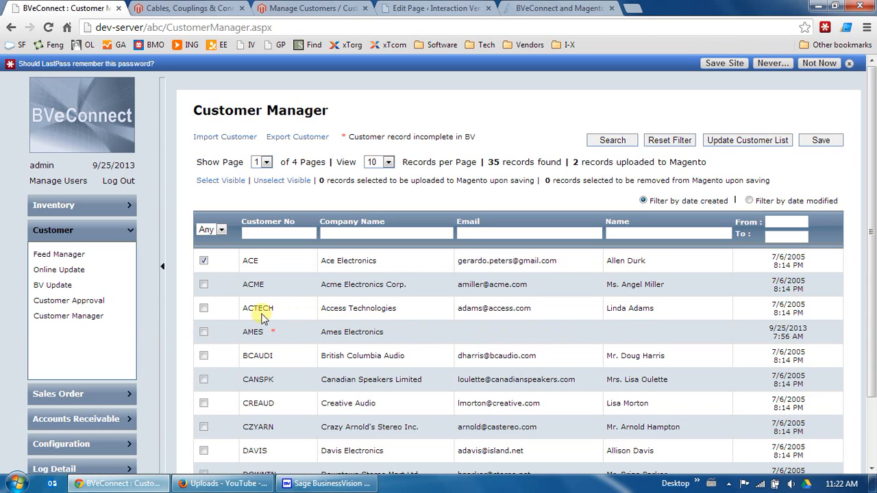
{"action": "mouse_move", "coordinate": [254, 332]}
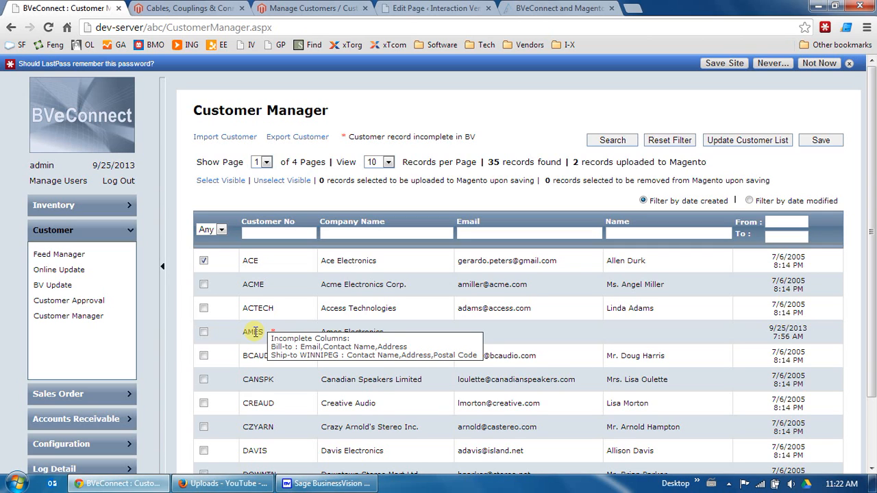
Bring up the customer in BusinessVision and enter its street address and e-mail address
{"action": "left_click", "coordinate": [346, 485]}
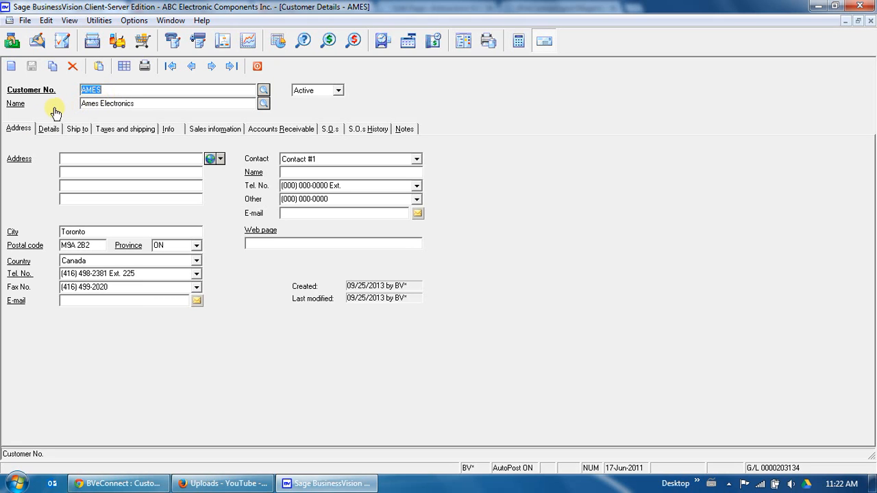
{"action": "left_click", "coordinate": [70, 158]}
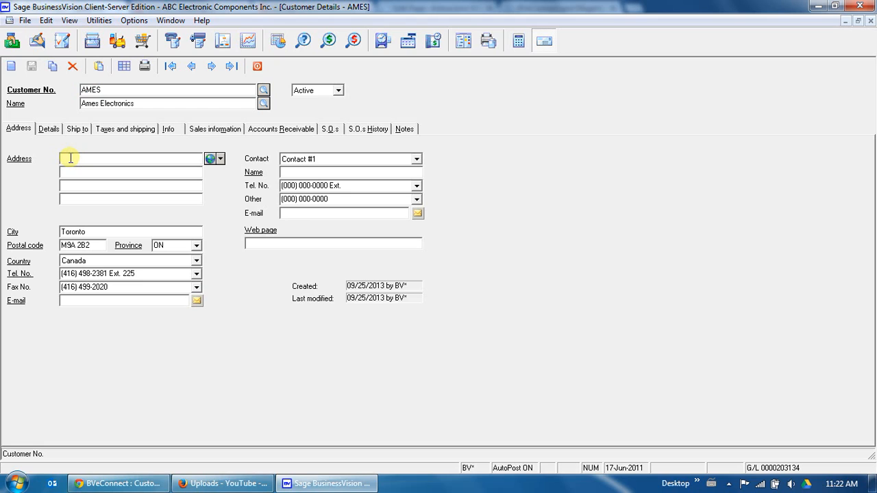
{"action": "type", "text": "123 Anywhere St"}
{"action": "left_click", "coordinate": [101, 305]}
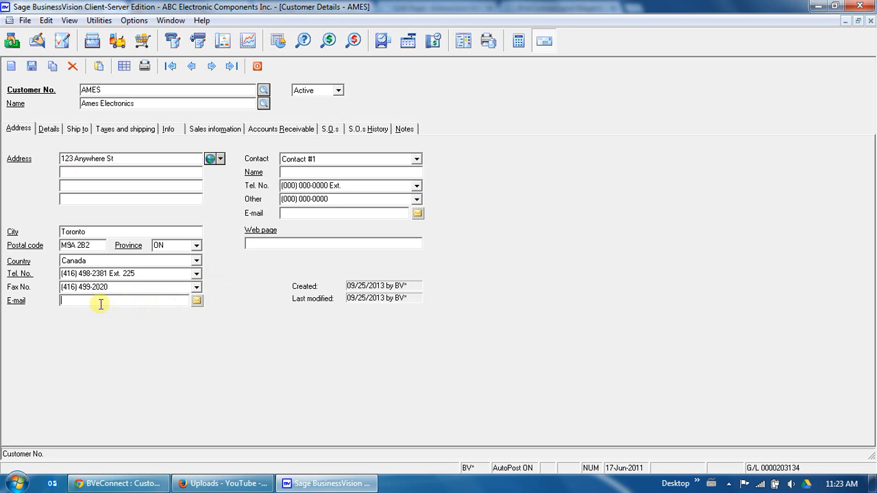
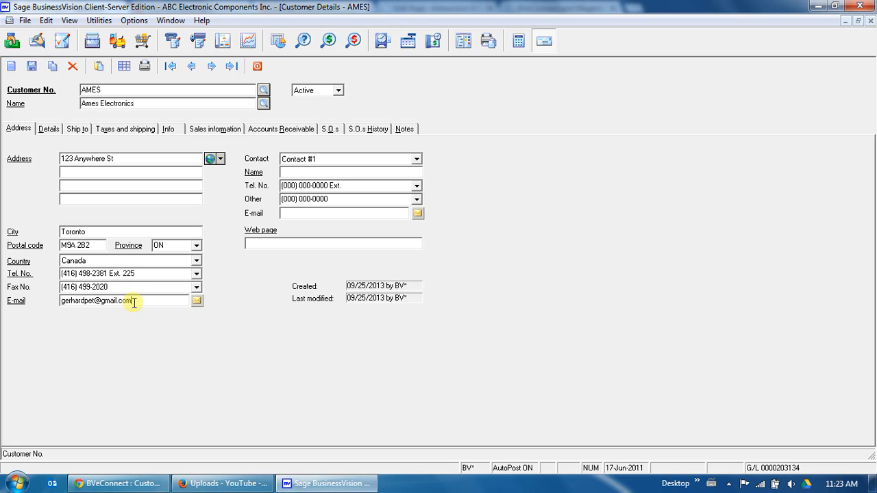
Add the contact's name and save the customer record
{"action": "left_click", "coordinate": [291, 174]}
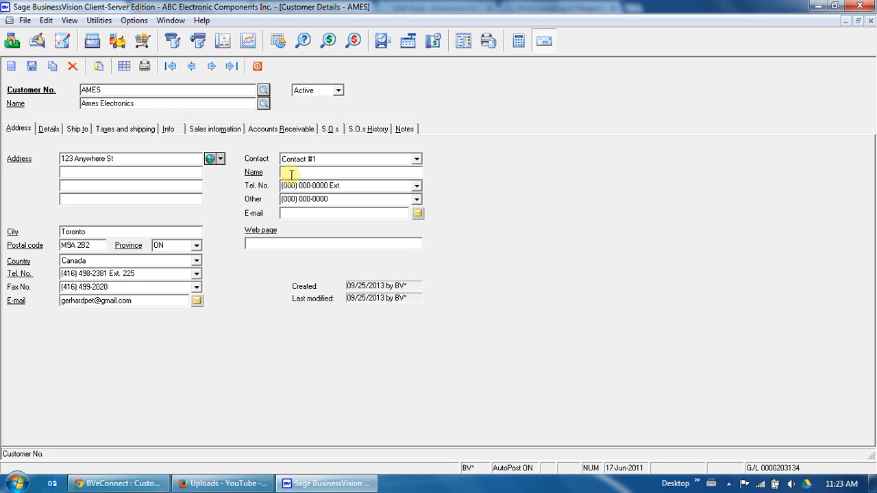
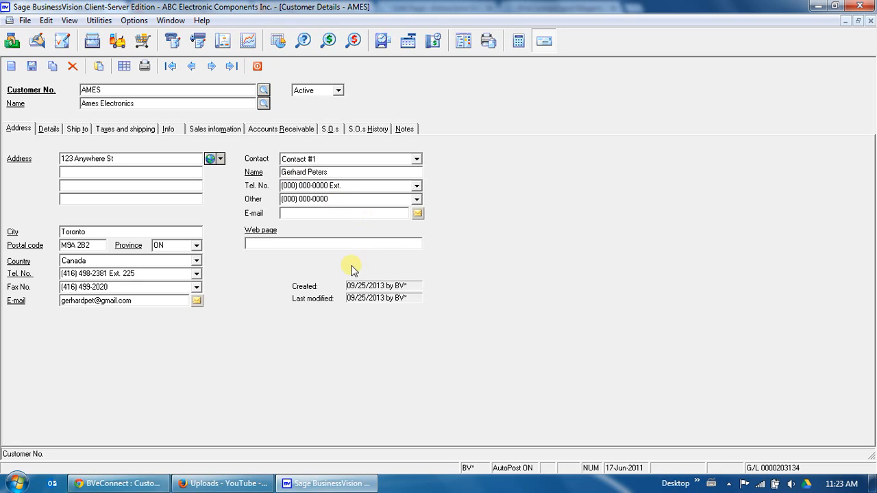
{"action": "left_click", "coordinate": [32, 67]}
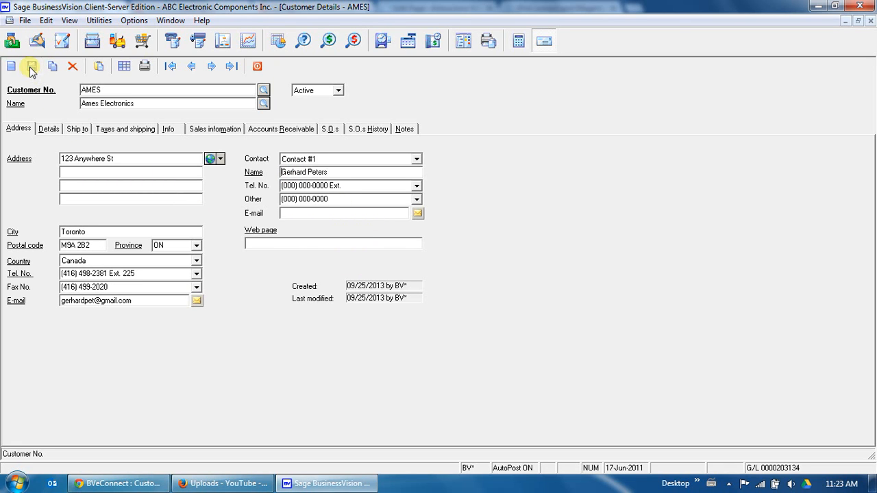
Enter the street address for the WINNIPEG ship-to location
{"action": "left_click", "coordinate": [75, 131]}
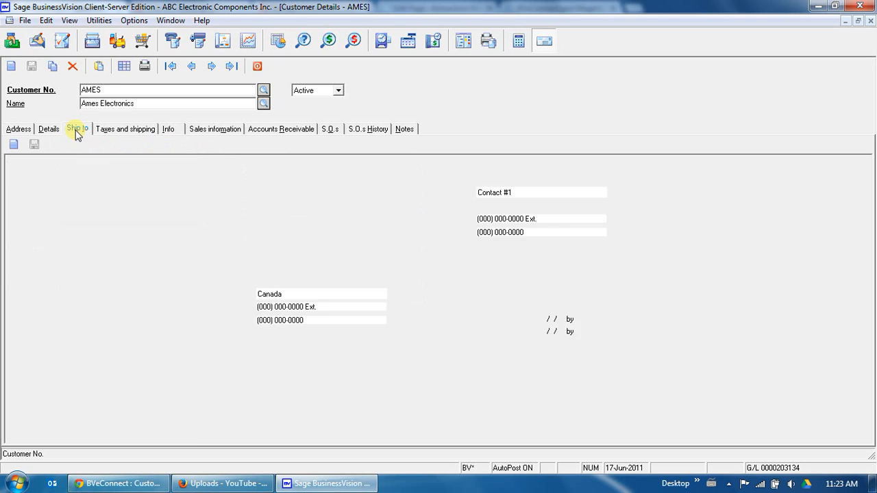
{"action": "left_click", "coordinate": [41, 186]}
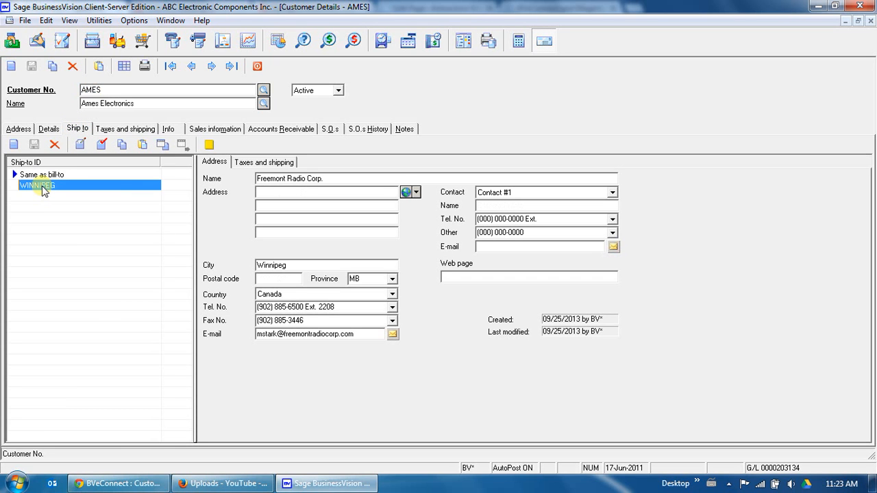
{"action": "left_click", "coordinate": [272, 192]}
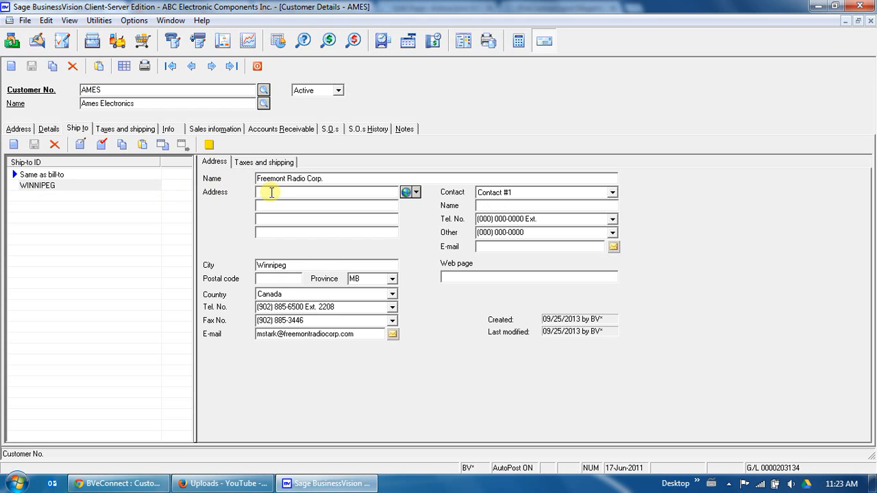
{"action": "type", "text": "123 Some St"}
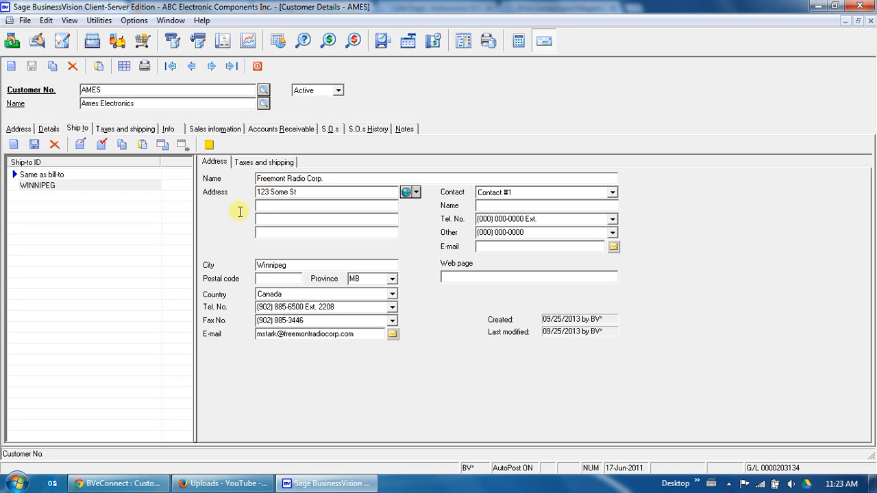
Enter the WINNIPEG ship-to postal code in capitals, correcting a typo
{"action": "left_click", "coordinate": [280, 277]}
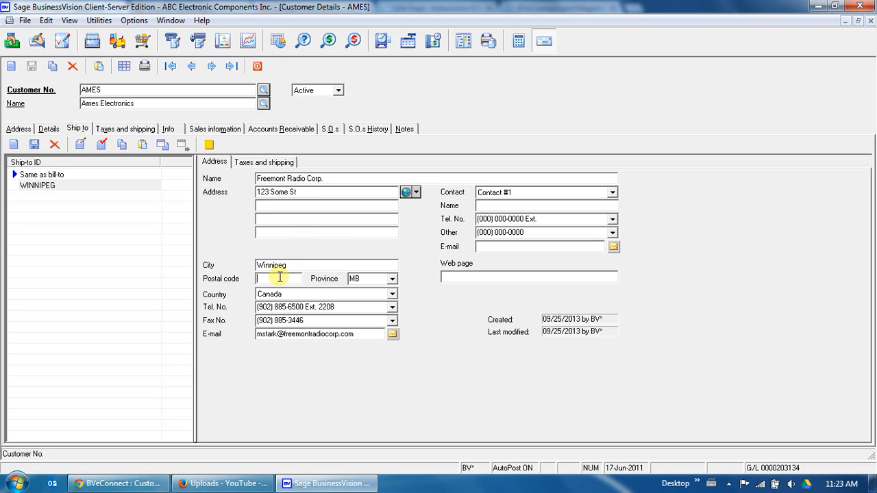
{"action": "key", "text": "Caps_Lock"}
{"action": "type", "text": "S"}
{"action": "type", "text": "R"}
{"action": "key", "text": "BackSpace"}
{"action": "key", "text": "BackSpace"}
{"action": "type", "text": "R5G1A8"}
{"action": "key", "text": "Caps_Lock"}
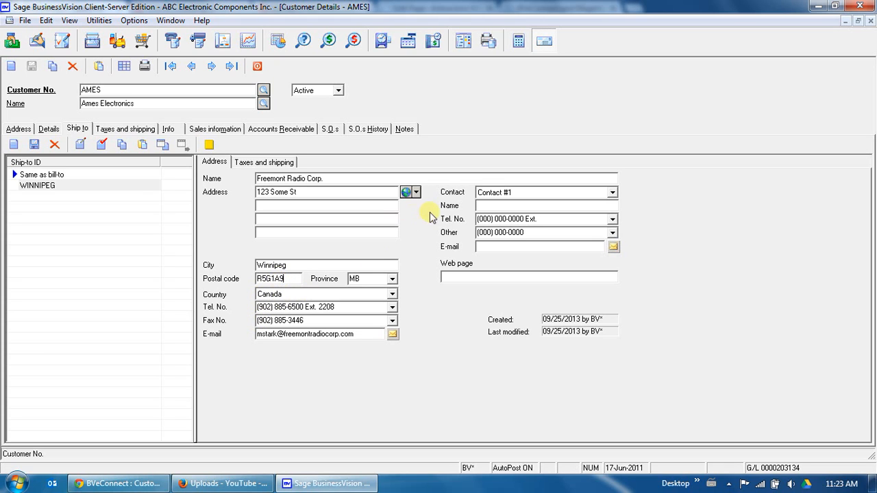
Add the ship-to contact's name, save it, and return to BVeConnect
{"action": "left_click", "coordinate": [485, 205]}
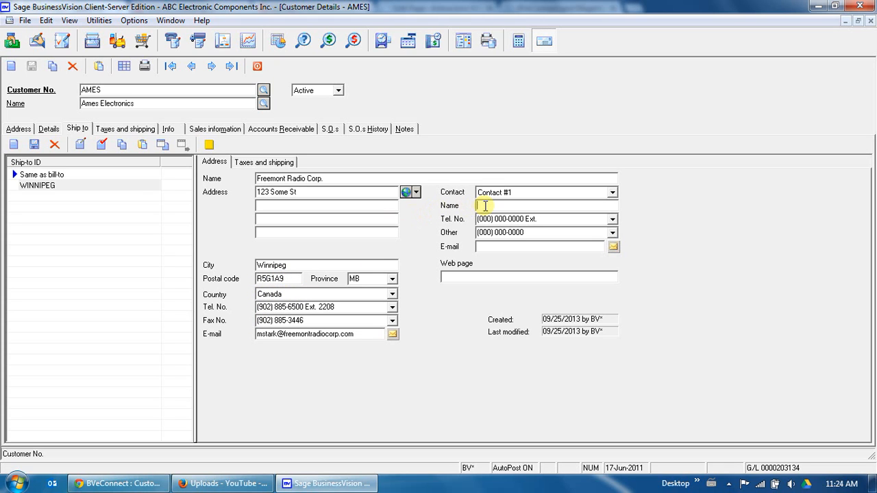
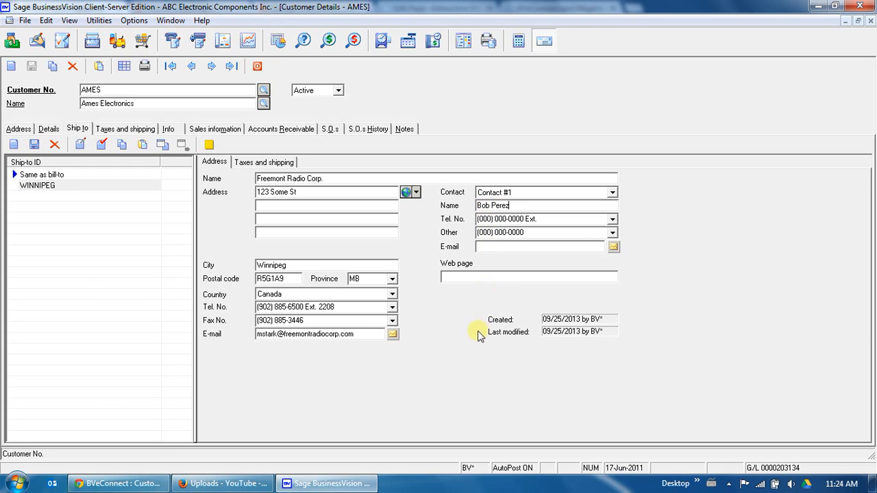
{"action": "left_click", "coordinate": [35, 145]}
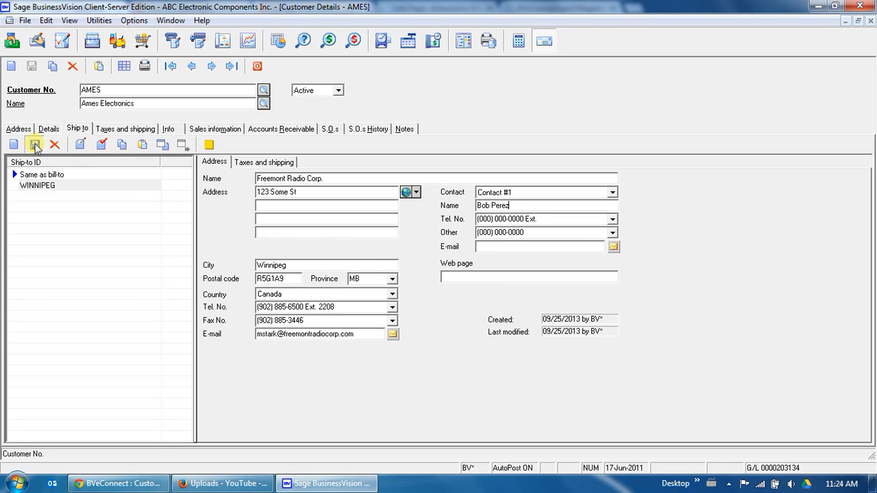
{"action": "left_click", "coordinate": [134, 484]}
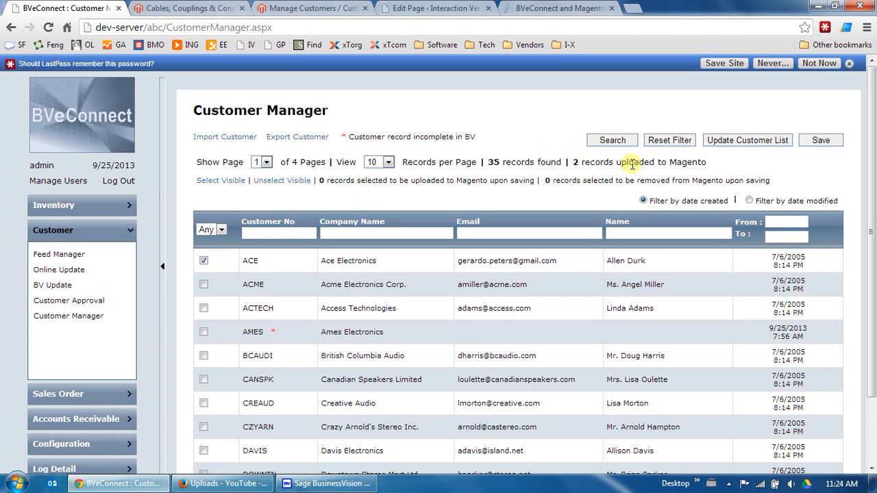
Refresh BVeConnect's customer list to pick up the BusinessVision changes
{"action": "left_click", "coordinate": [745, 142]}
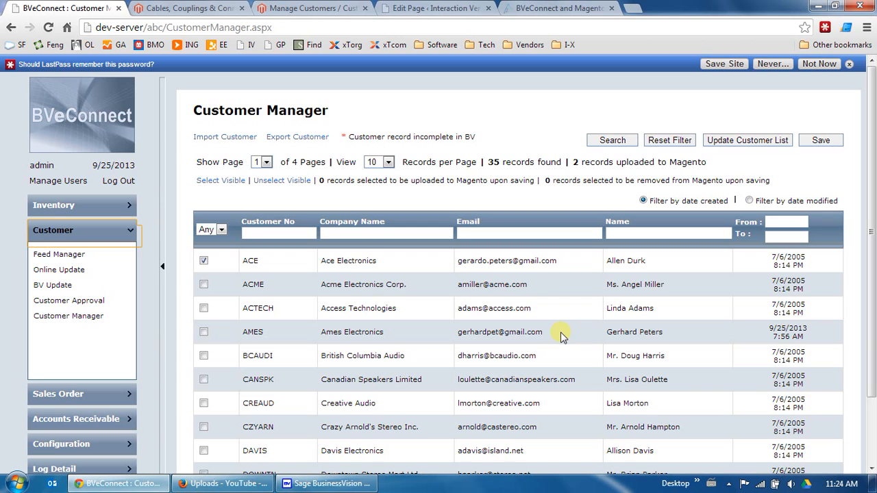
{"action": "left_click", "coordinate": [285, 233]}
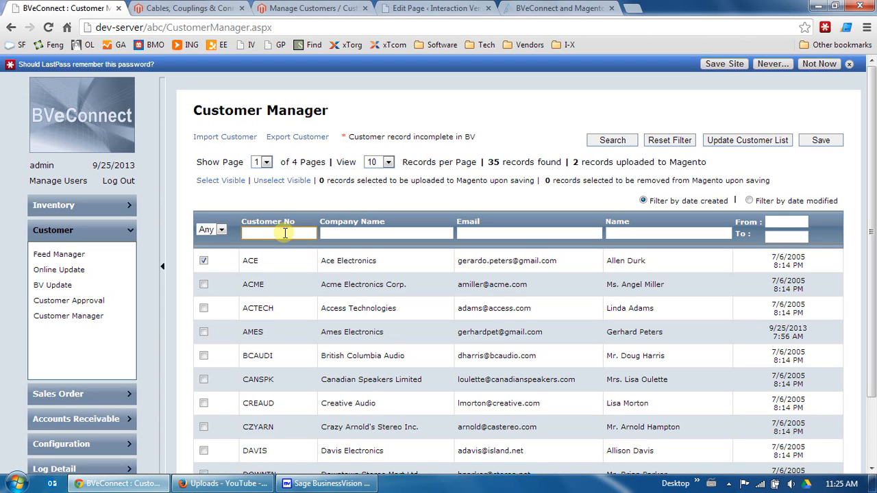
{"action": "type", "text": "ames"}
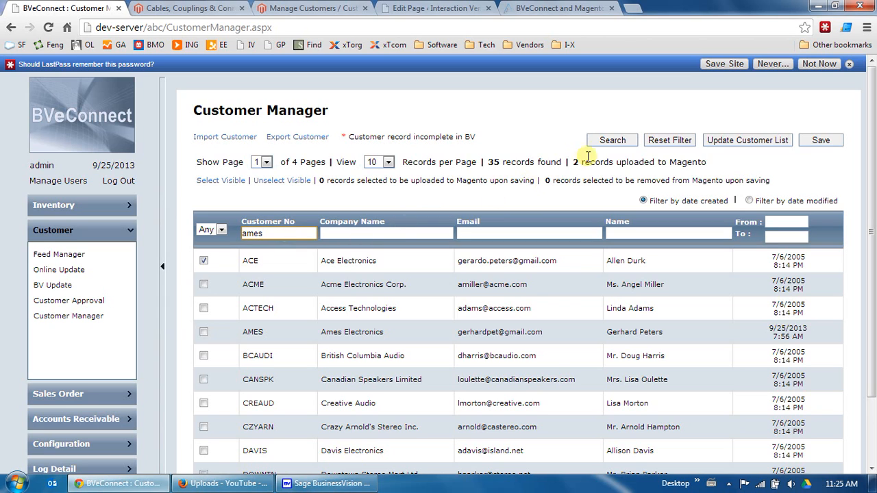
{"action": "left_click", "coordinate": [613, 141]}
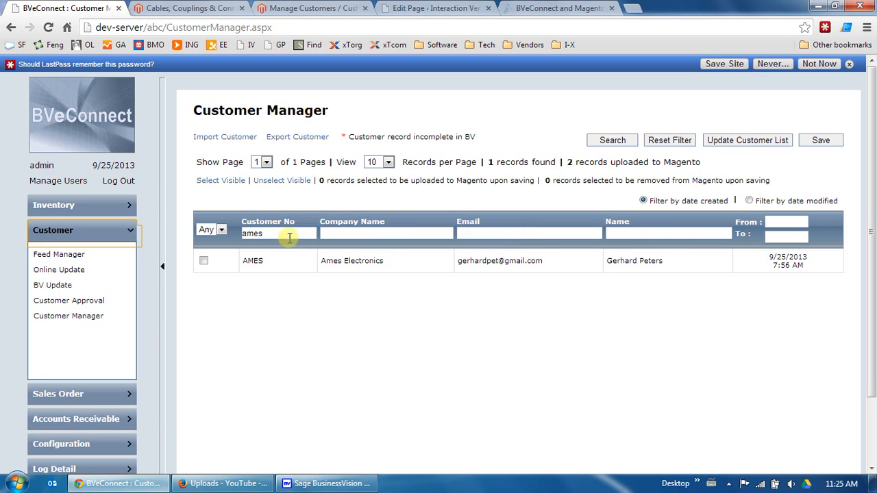
{"action": "left_click_drag", "start_coordinate": [289, 234], "coordinate": [214, 233]}
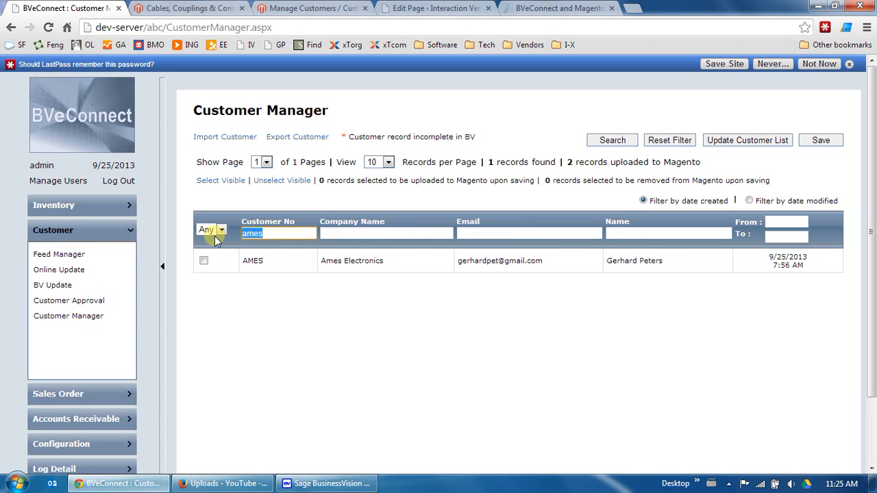
{"action": "key", "text": "BackSpace"}
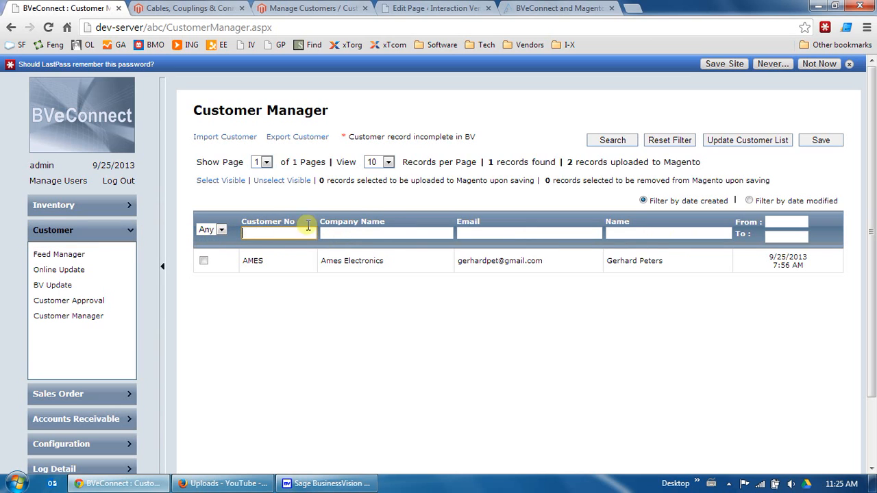
{"action": "left_click", "coordinate": [651, 141]}
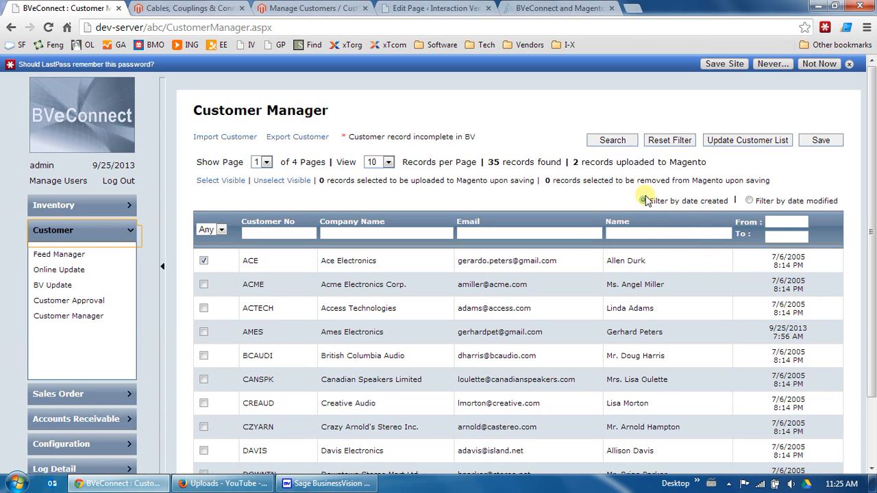
List customers modified on 09/25/2013 using the date-modified filter
{"action": "left_click", "coordinate": [750, 201]}
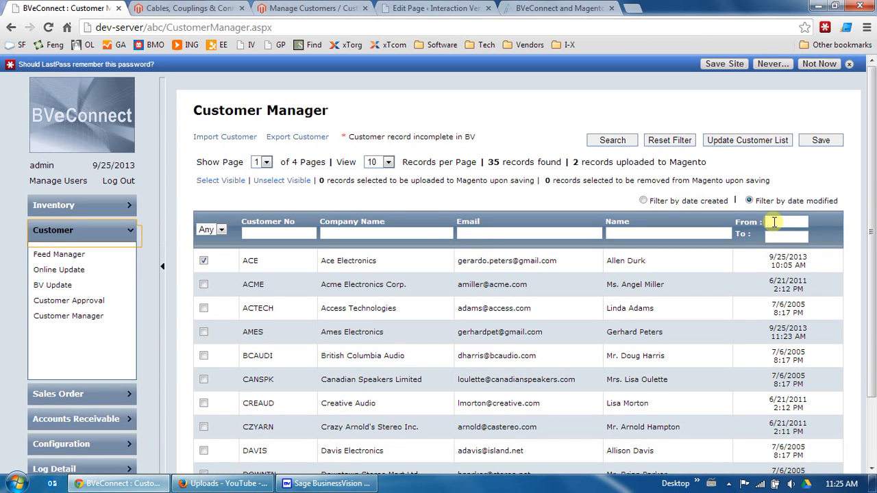
{"action": "left_click", "coordinate": [775, 222]}
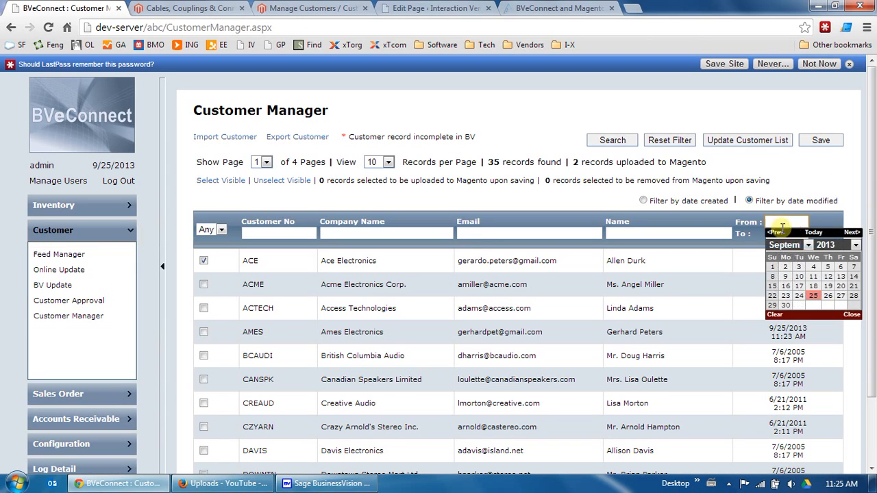
{"action": "left_click", "coordinate": [814, 298]}
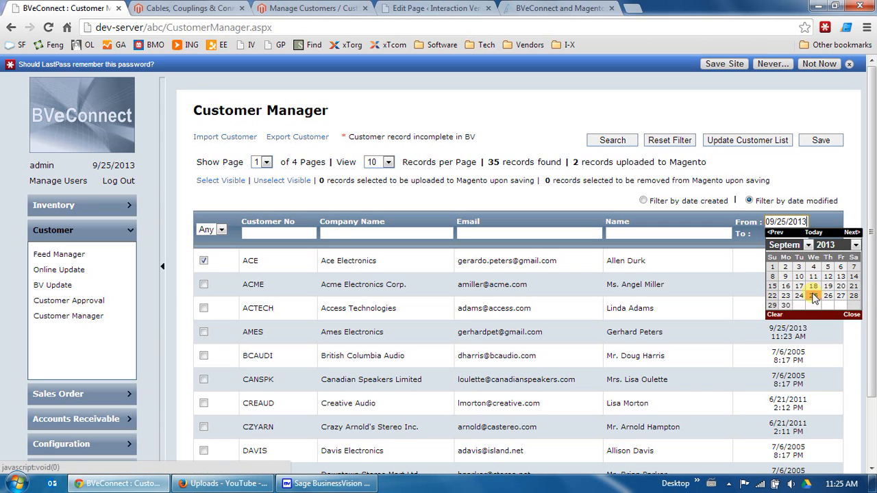
{"action": "left_click", "coordinate": [775, 234]}
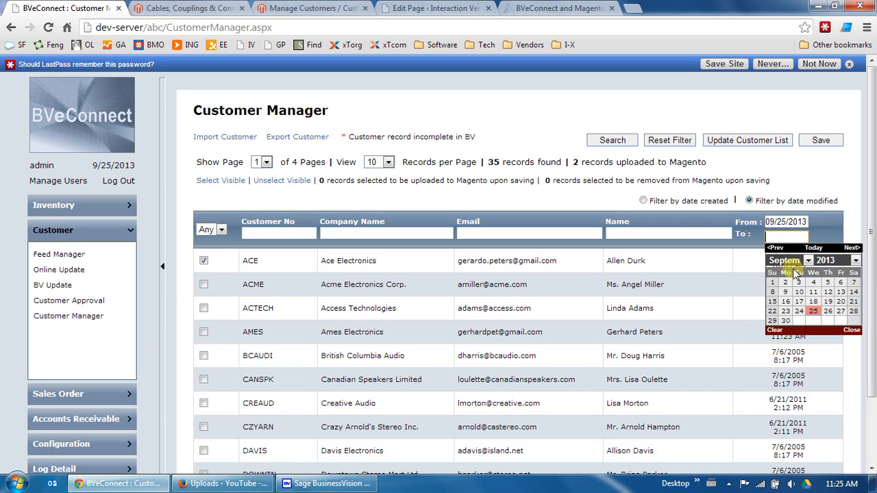
{"action": "left_click", "coordinate": [814, 310]}
{"action": "left_click", "coordinate": [609, 143]}
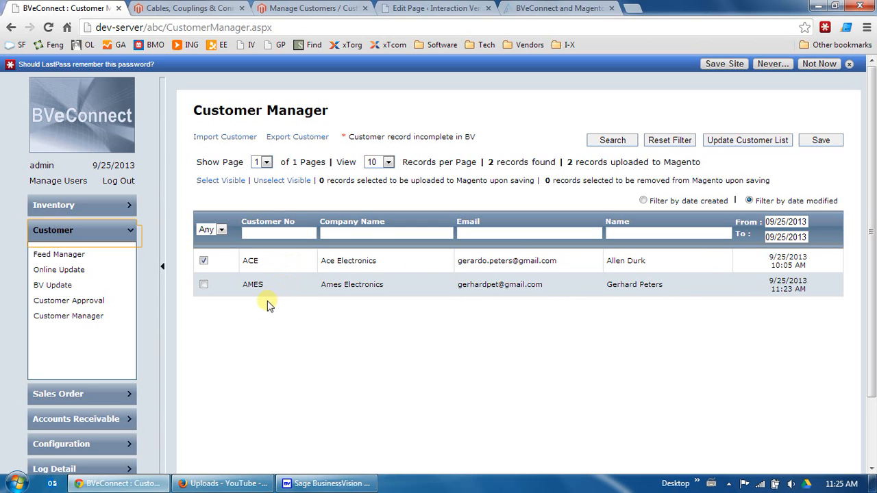
Mark the customer for upload to Magento and confirm saving the change
{"action": "left_click", "coordinate": [204, 285]}
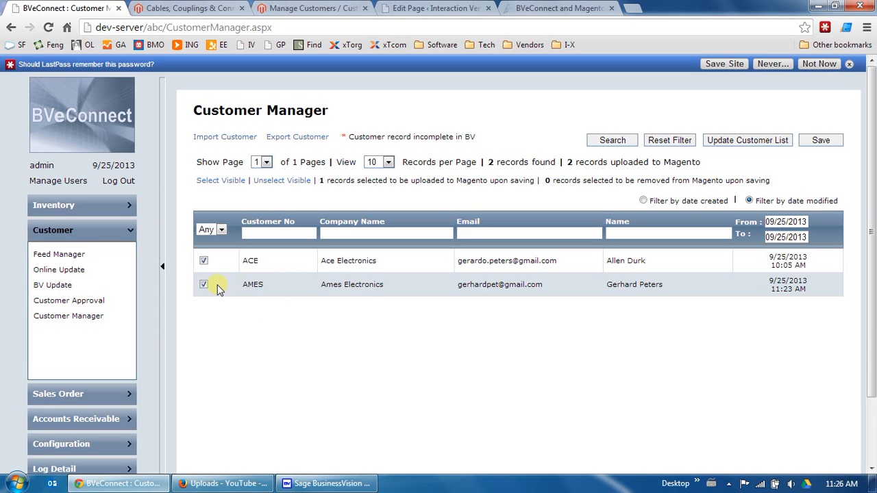
{"action": "left_click", "coordinate": [819, 141]}
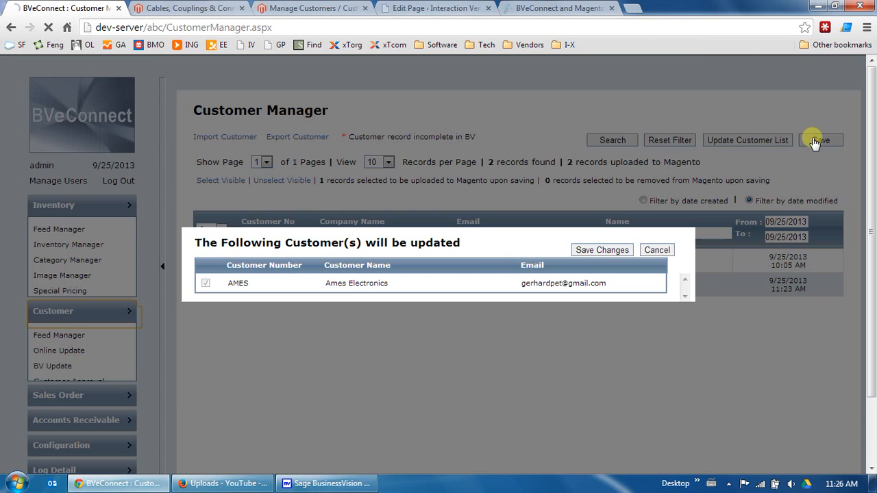
{"action": "left_click", "coordinate": [595, 251]}
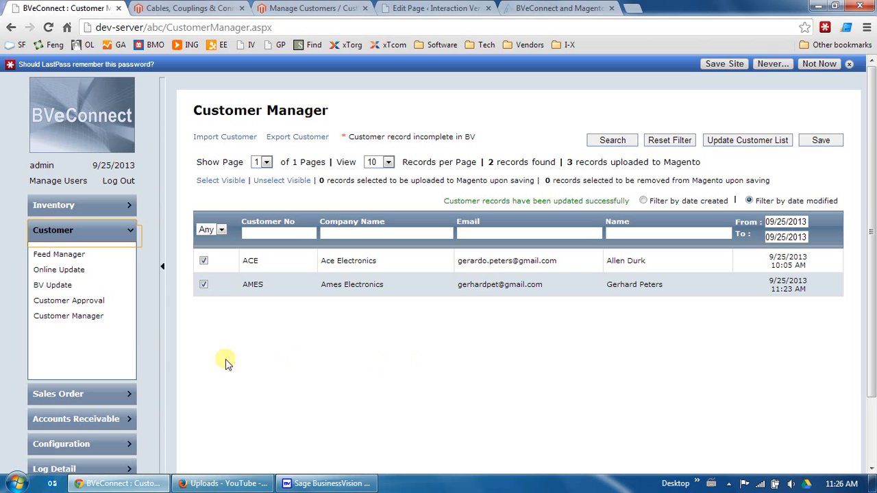
Run an online update uploading the customer to Magento as a new customer
{"action": "left_click", "coordinate": [73, 272]}
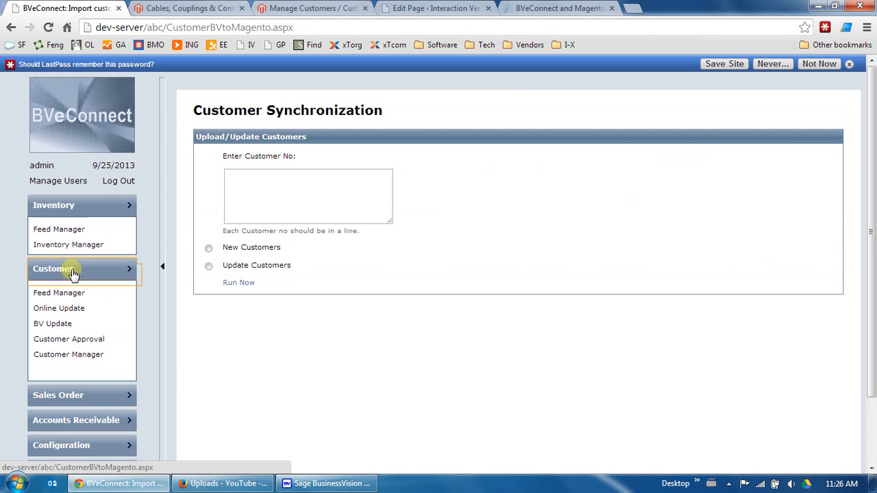
{"action": "left_click", "coordinate": [251, 194]}
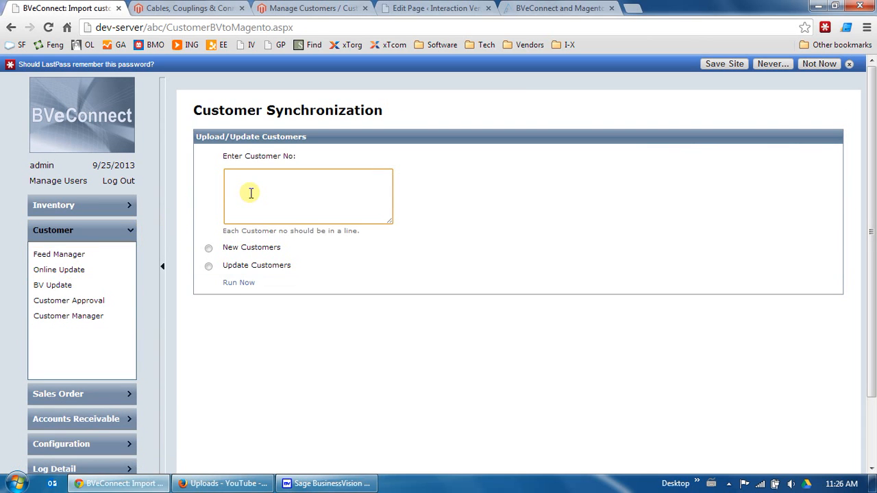
{"action": "type", "text": "AMES"}
{"action": "left_click", "coordinate": [208, 250]}
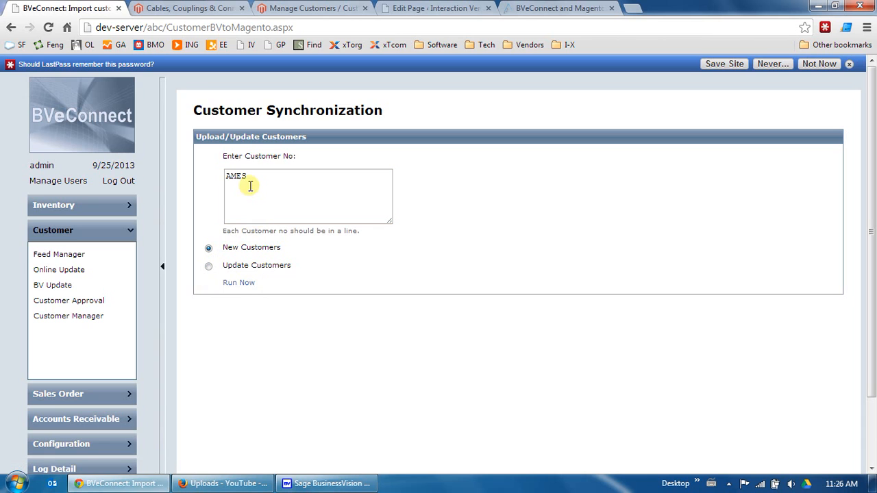
{"action": "left_click", "coordinate": [233, 284]}
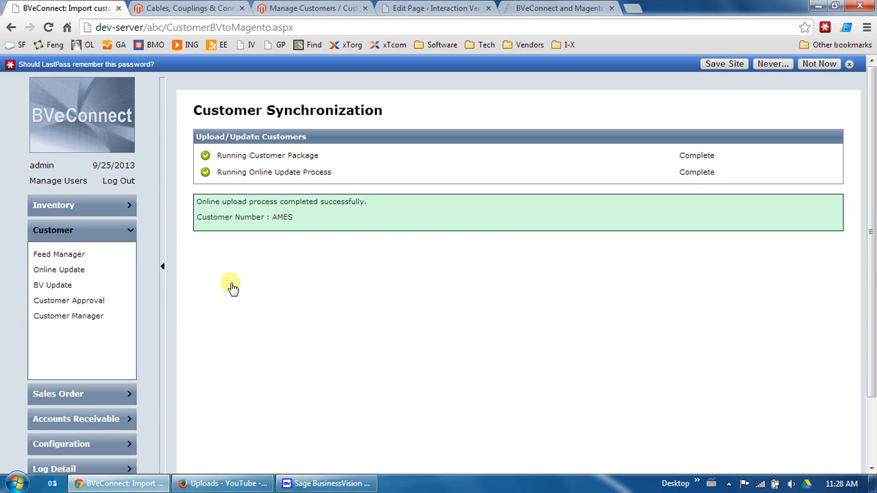
Reload the Manage Customers list in the Magento admin
{"action": "left_click", "coordinate": [302, 8]}
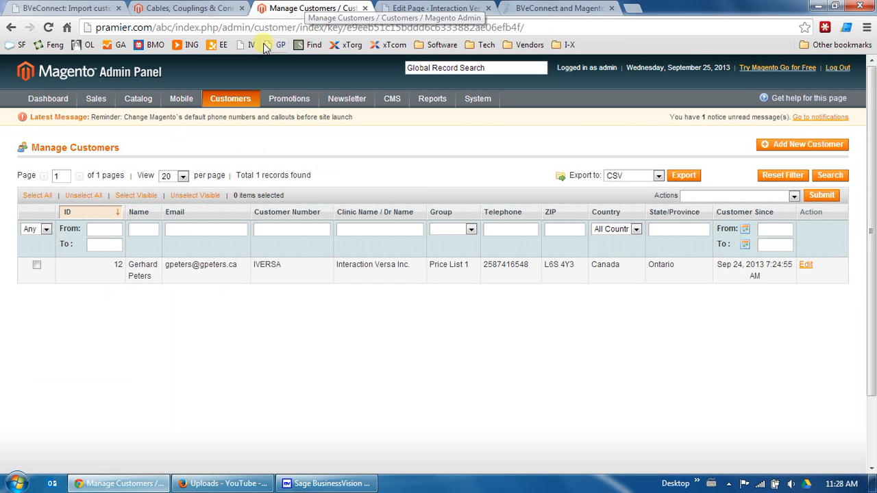
{"action": "mouse_move", "coordinate": [217, 96]}
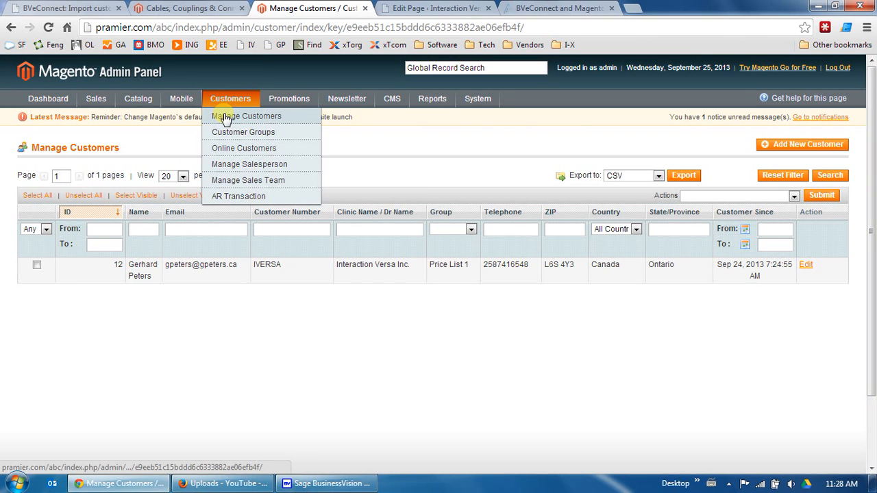
{"action": "left_click", "coordinate": [226, 116]}
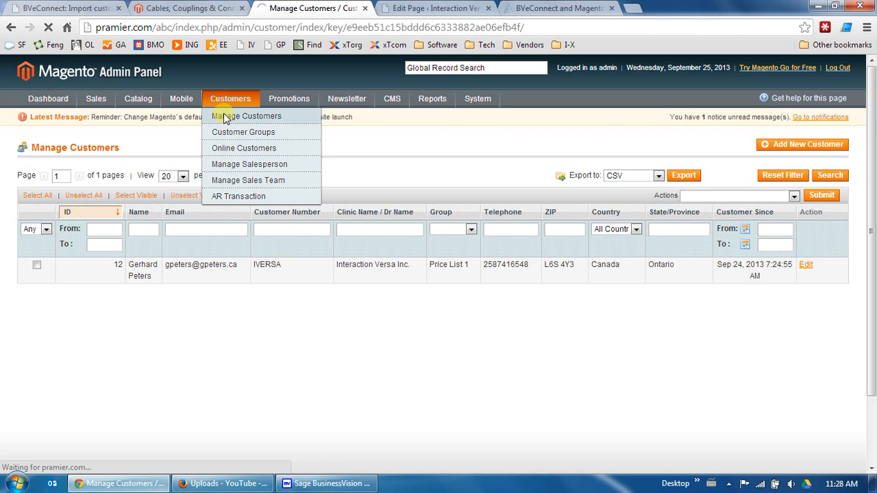